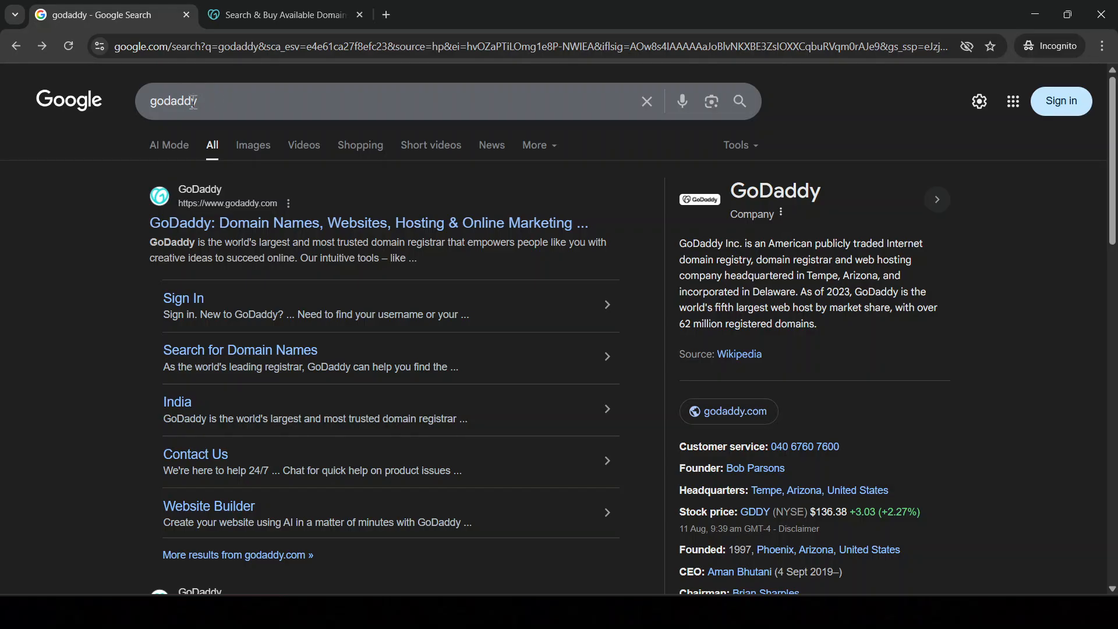
- Open the GoDaddy website from the search results and go to its Web Hosting page
{"action": "double_click", "coordinate": [212, 106]}
{"action": "left_click", "coordinate": [365, 224]}
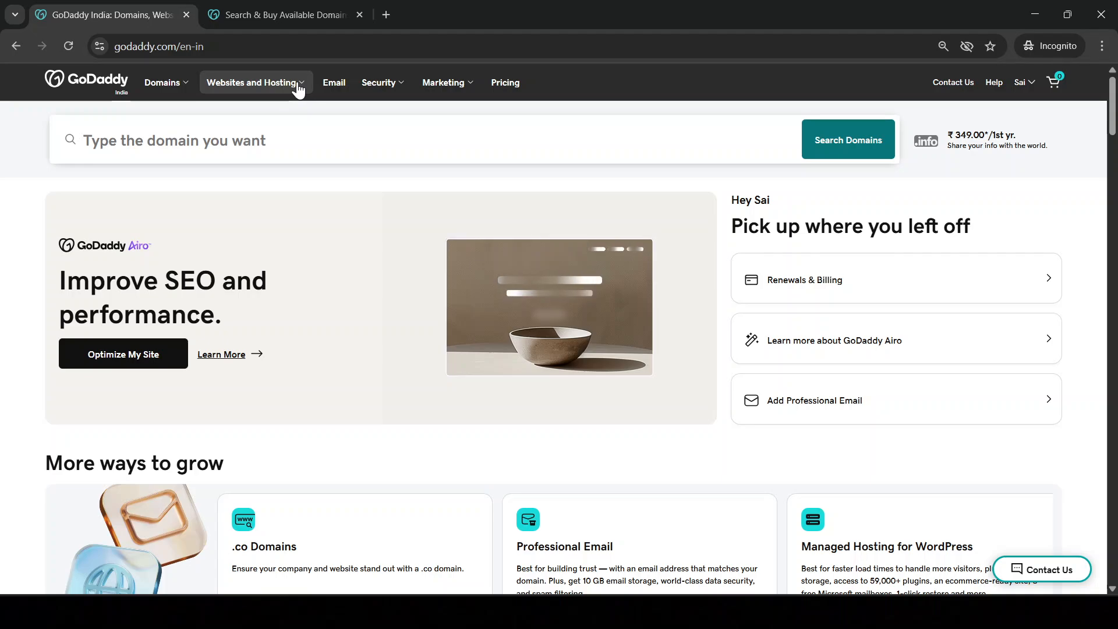
{"action": "left_click", "coordinate": [297, 83]}
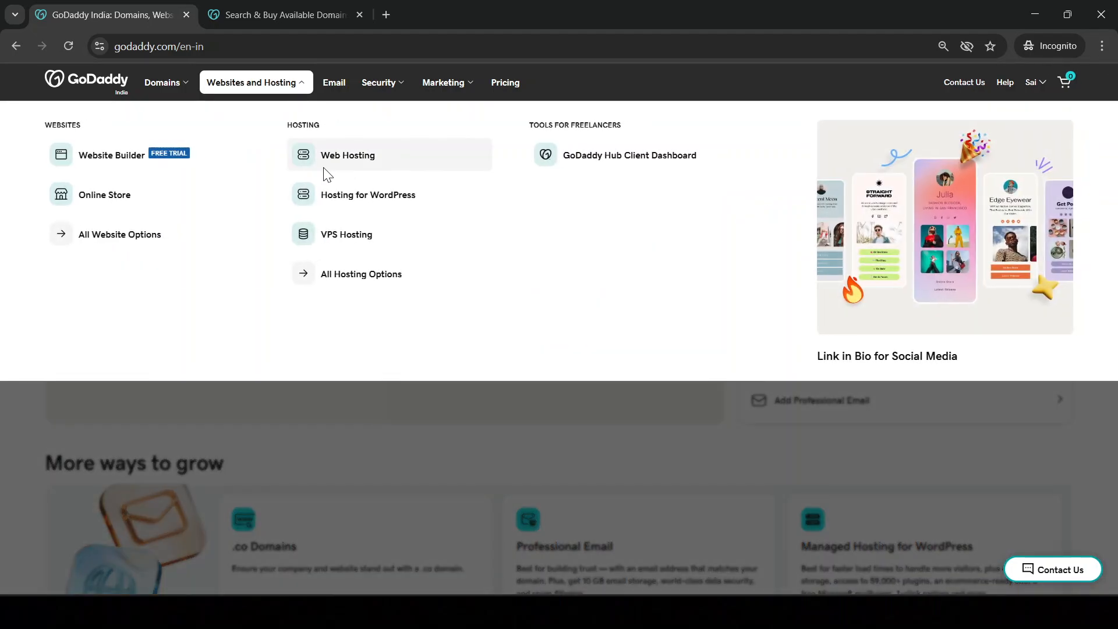
{"action": "left_click", "coordinate": [359, 159]}
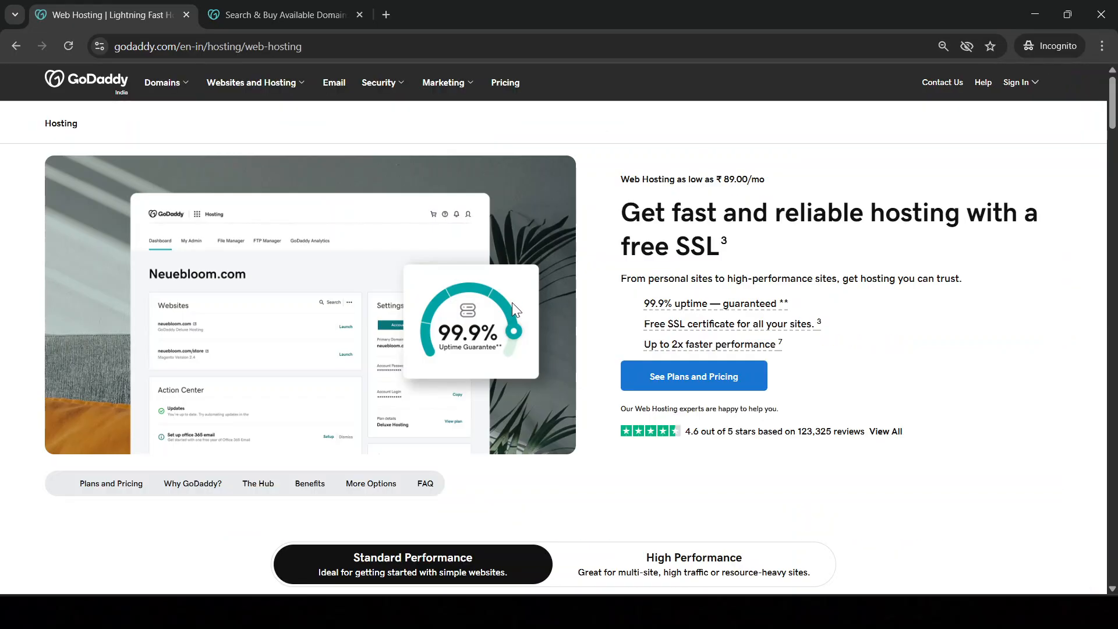
- Review the Standard Performance hosting plans, comparing the Web Hosting Starter and Web Hosting Ultimate tiers
{"action": "scroll", "coordinate": [685, 328], "scroll_direction": "down", "scroll_amount": 3}
{"action": "scroll", "coordinate": [686, 328], "scroll_direction": "down", "scroll_amount": 3}
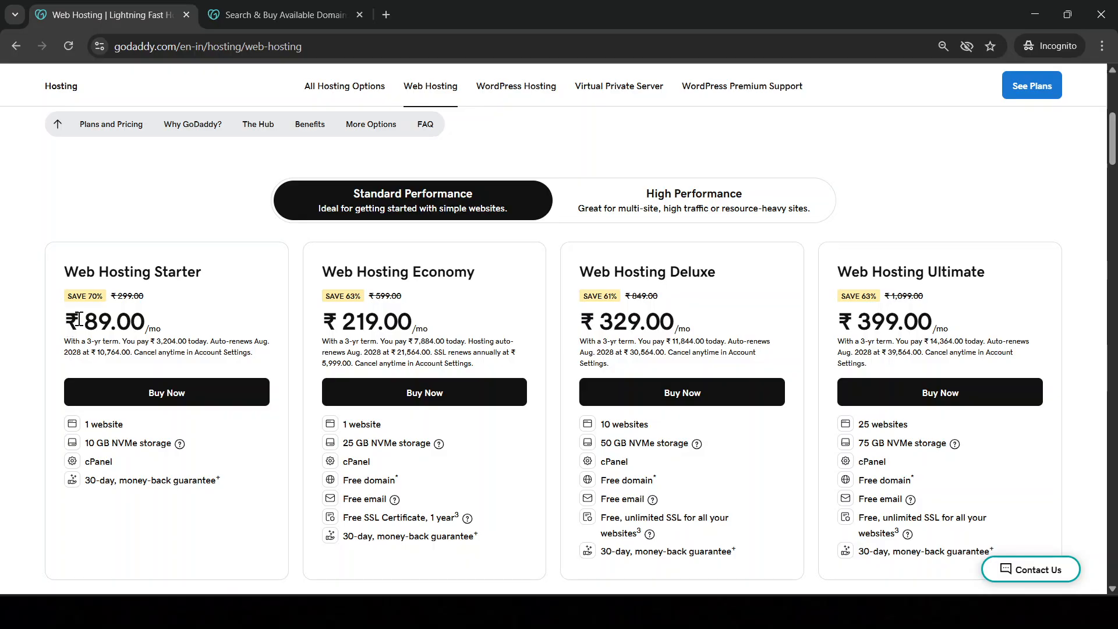
{"action": "left_click_drag", "start_coordinate": [67, 265], "coordinate": [235, 268]}
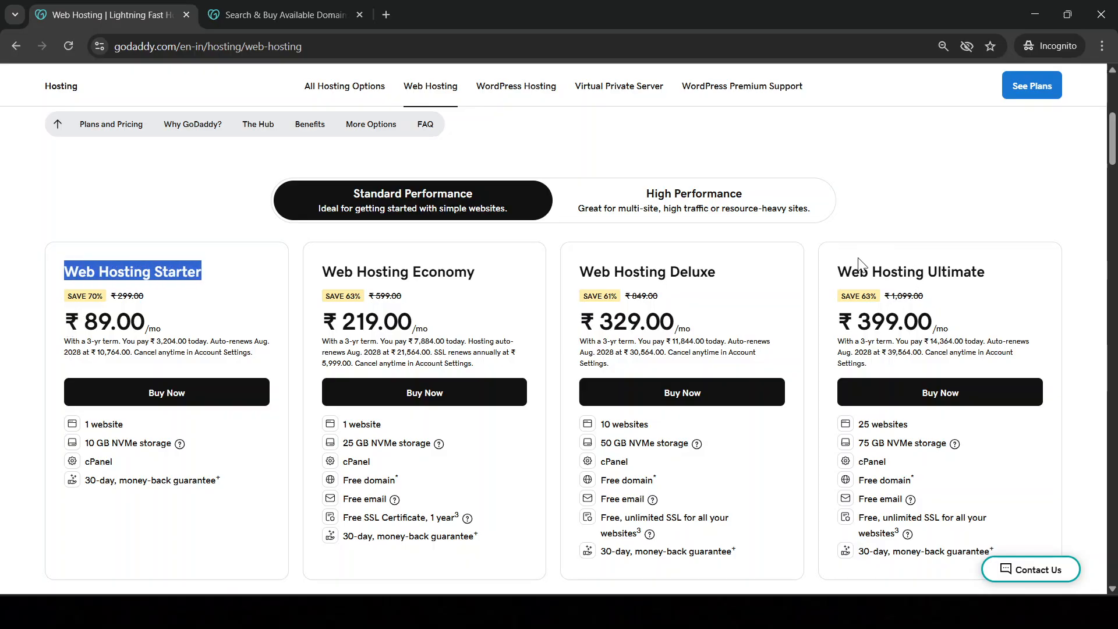
{"action": "left_click_drag", "start_coordinate": [839, 268], "coordinate": [1011, 272]}
{"action": "left_click_drag", "start_coordinate": [944, 325], "coordinate": [827, 330]}
{"action": "scroll", "coordinate": [967, 346], "scroll_direction": "down", "scroll_amount": 1}
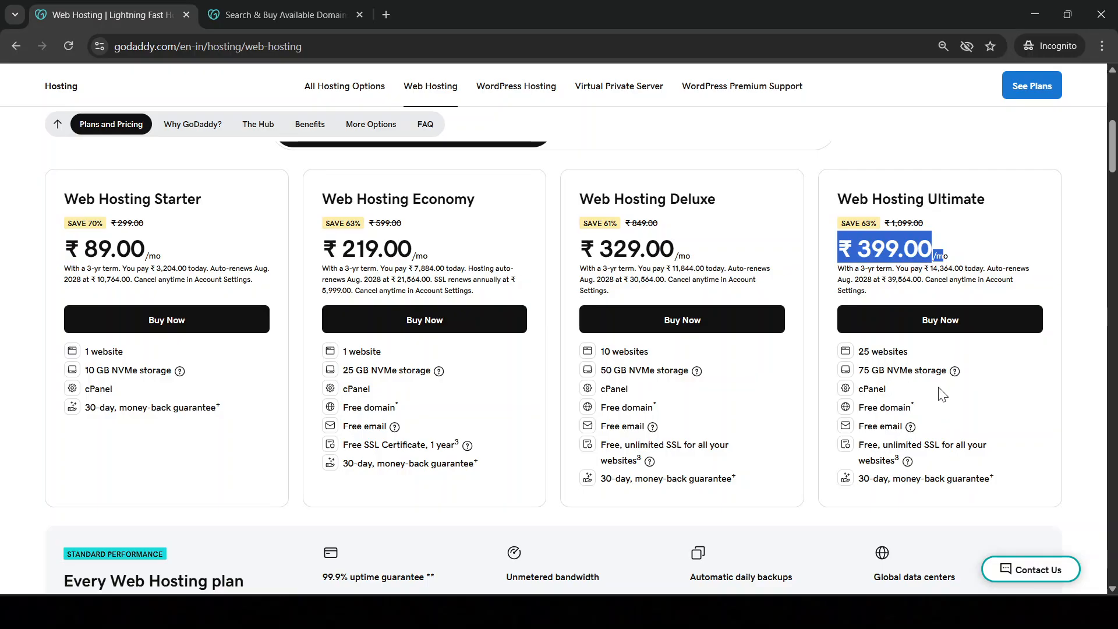
{"action": "left_click", "coordinate": [886, 293]}
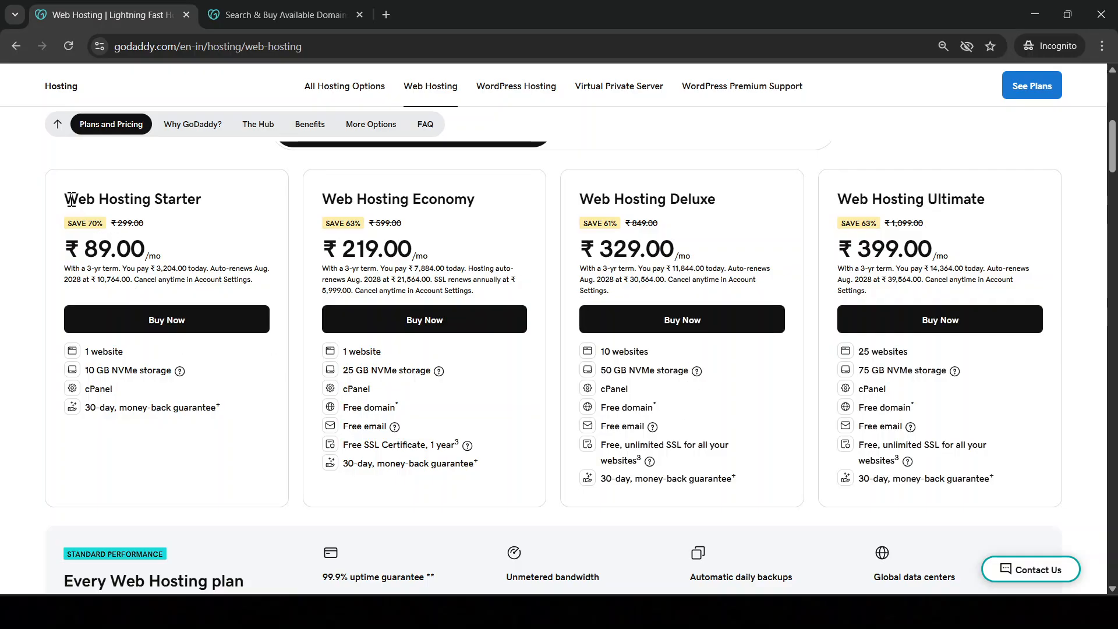
- Examine the Web Hosting Starter plan's website allowance, monthly price and the features included with every plan
{"action": "left_click_drag", "start_coordinate": [71, 200], "coordinate": [216, 204]}
{"action": "left_click_drag", "start_coordinate": [85, 351], "coordinate": [172, 356]}
{"action": "left_click", "coordinate": [93, 249]}
{"action": "left_click_drag", "start_coordinate": [93, 249], "coordinate": [182, 251]}
{"action": "left_click", "coordinate": [183, 252]}
{"action": "scroll", "coordinate": [183, 262], "scroll_direction": "down", "scroll_amount": 6}
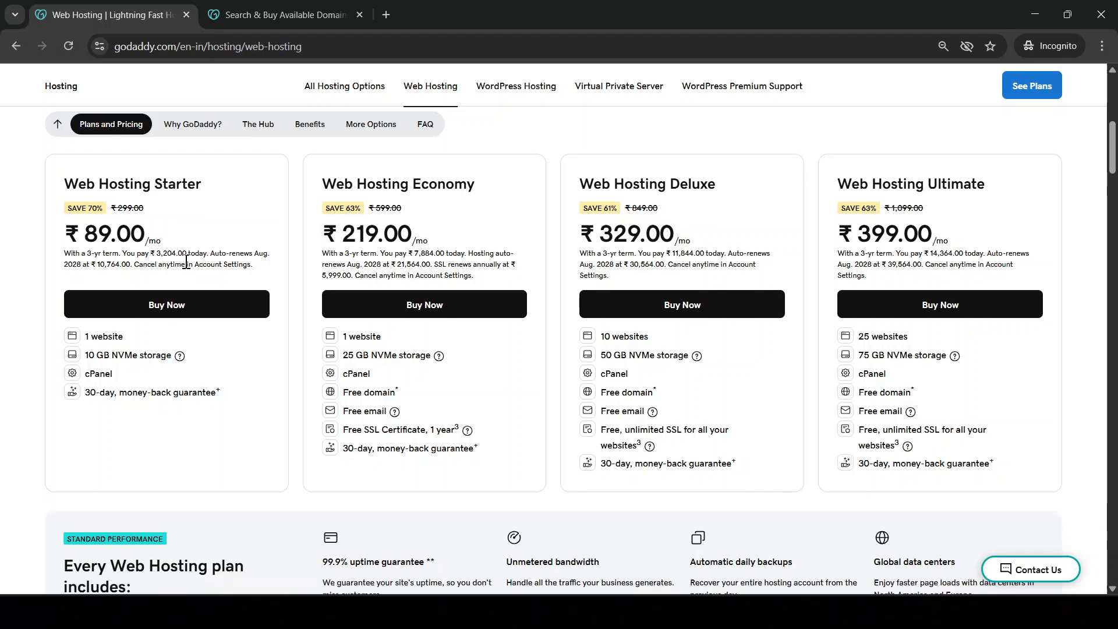
{"action": "scroll", "coordinate": [183, 268], "scroll_direction": "up", "scroll_amount": 6}
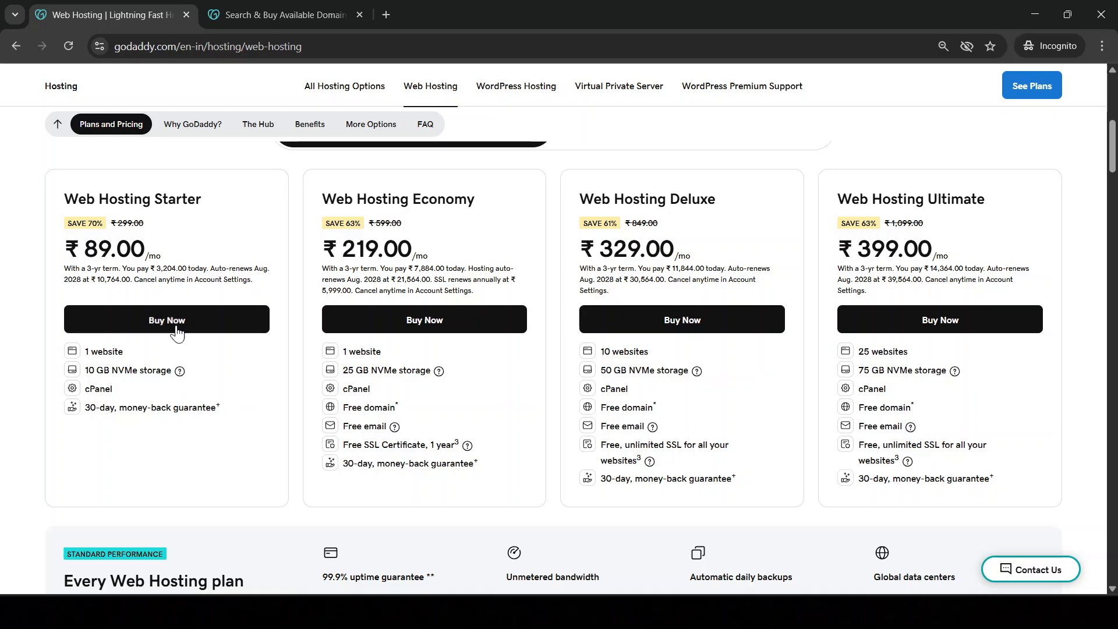
- Compare the monthly prices and NVMe storage allowances across the Starter, Economy, Deluxe and Ultimate plans
{"action": "left_click_drag", "start_coordinate": [83, 247], "coordinate": [146, 248]}
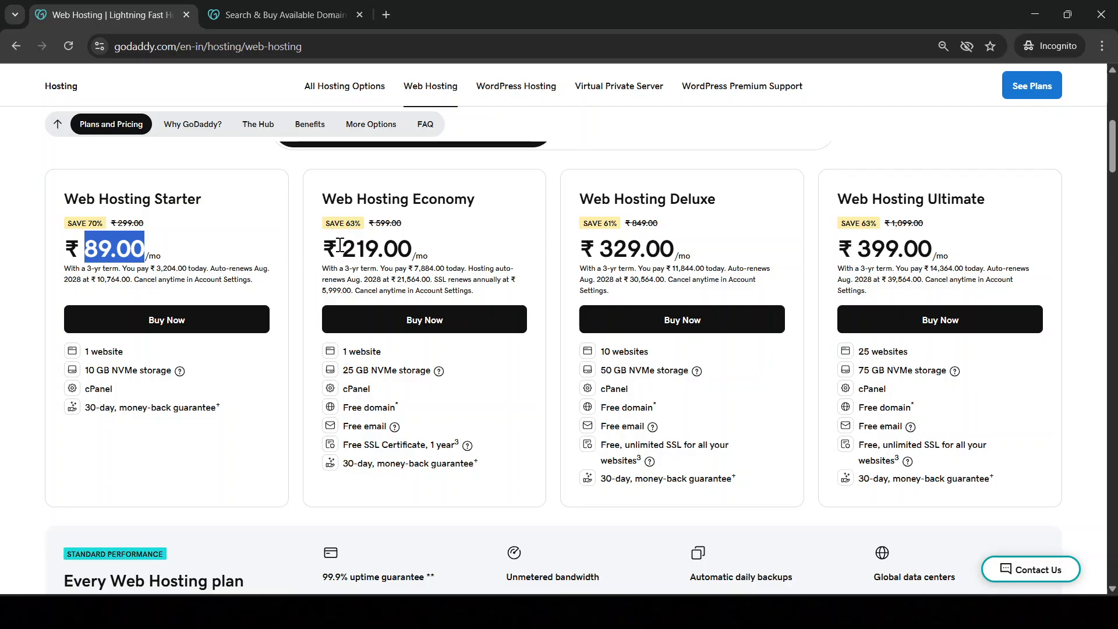
{"action": "left_click_drag", "start_coordinate": [339, 247], "coordinate": [421, 243]}
{"action": "left_click_drag", "start_coordinate": [599, 251], "coordinate": [670, 248]}
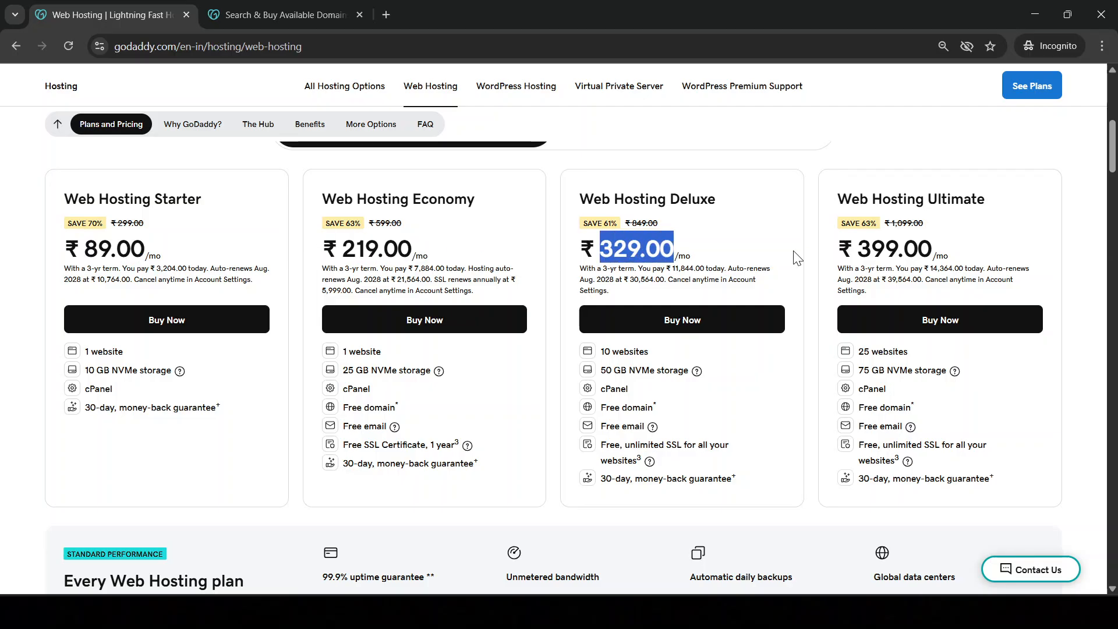
{"action": "left_click_drag", "start_coordinate": [861, 244], "coordinate": [935, 248]}
{"action": "scroll", "coordinate": [636, 320], "scroll_direction": "down", "scroll_amount": 3}
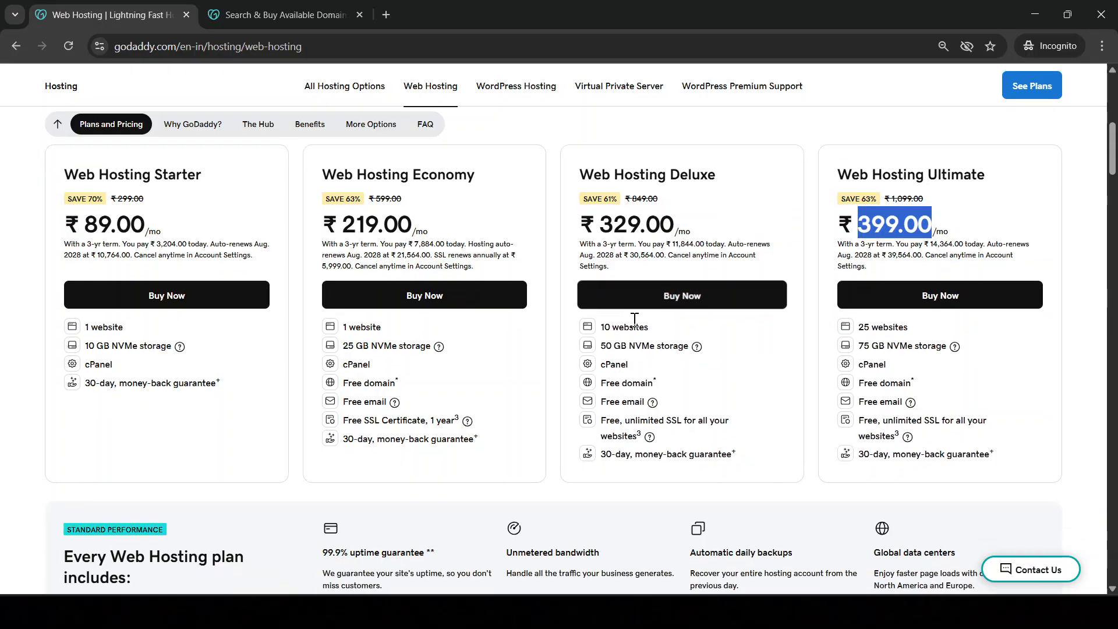
{"action": "left_click_drag", "start_coordinate": [343, 224], "coordinate": [452, 217]}
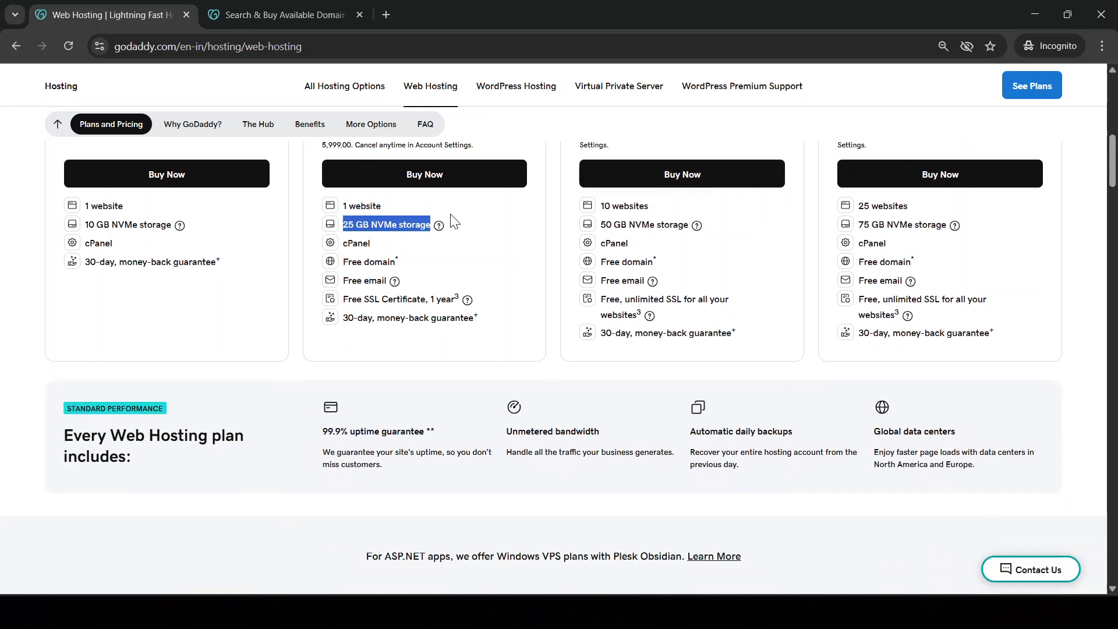
{"action": "left_click_drag", "start_coordinate": [601, 224], "coordinate": [693, 225]}
{"action": "left_click_drag", "start_coordinate": [858, 225], "coordinate": [953, 230]}
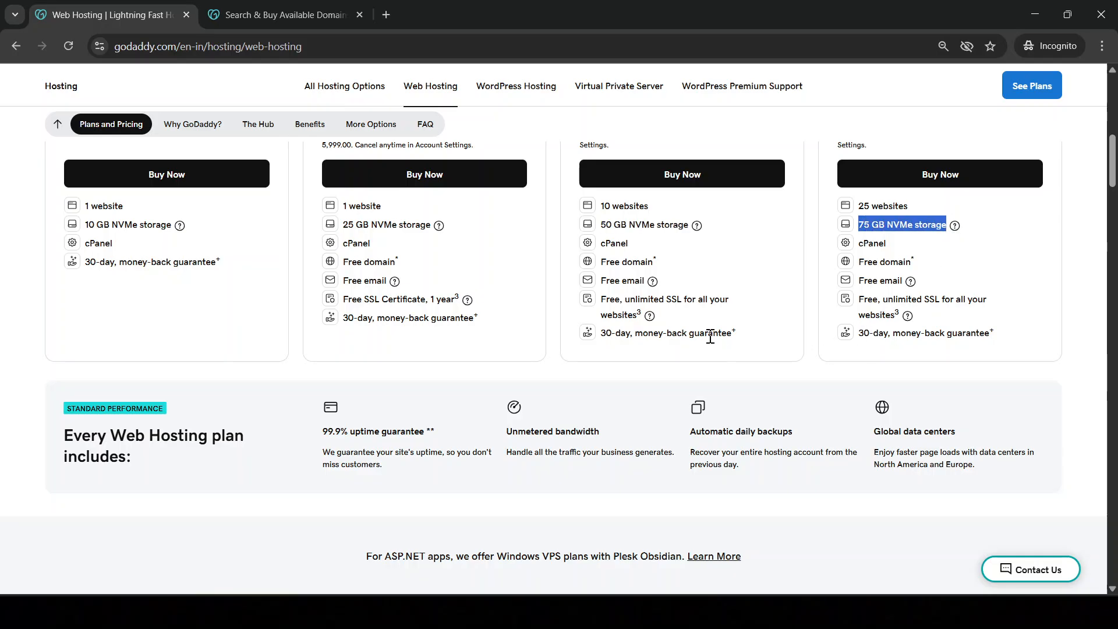
{"action": "left_click", "coordinate": [186, 303]}
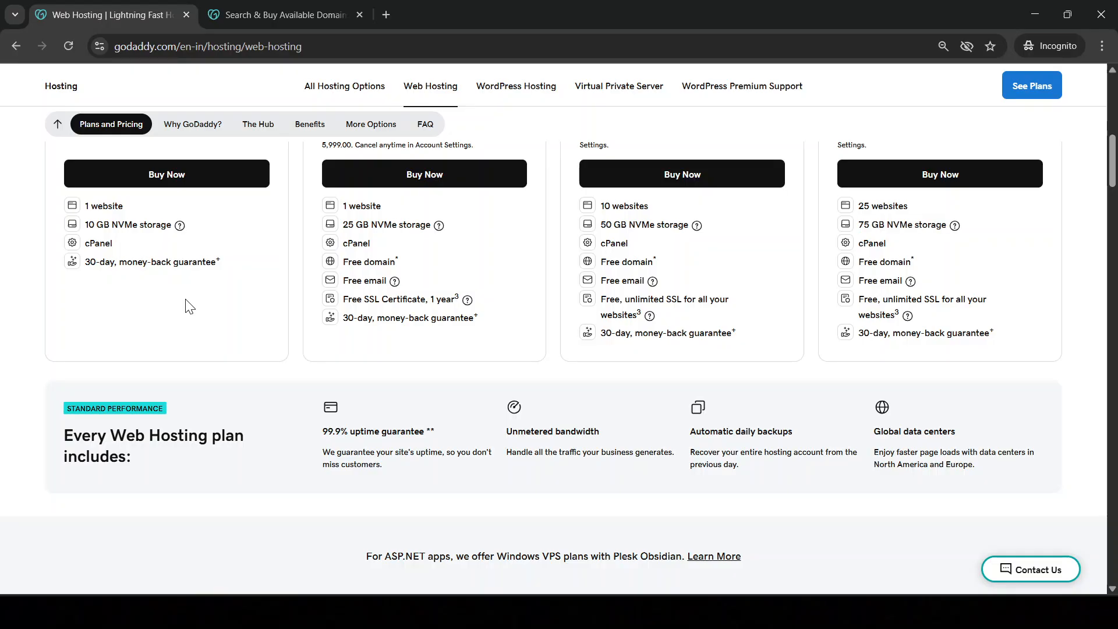
- Add the Web Hosting Starter plan to the cart with a 12 Months term
{"action": "scroll", "coordinate": [297, 350], "scroll_direction": "up", "scroll_amount": 4}
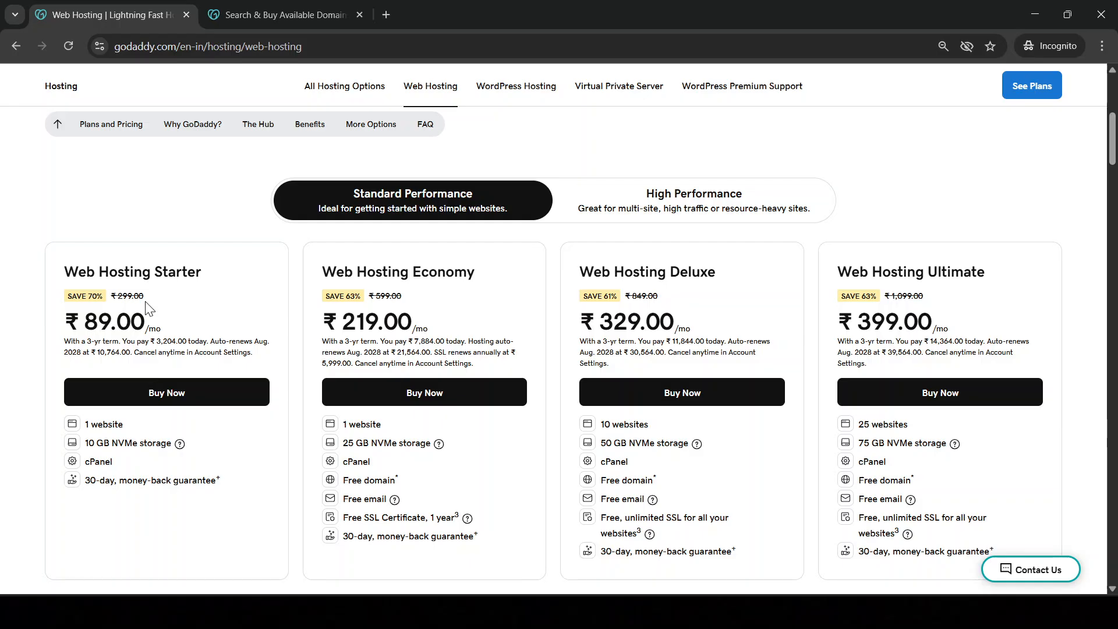
{"action": "left_click", "coordinate": [200, 399]}
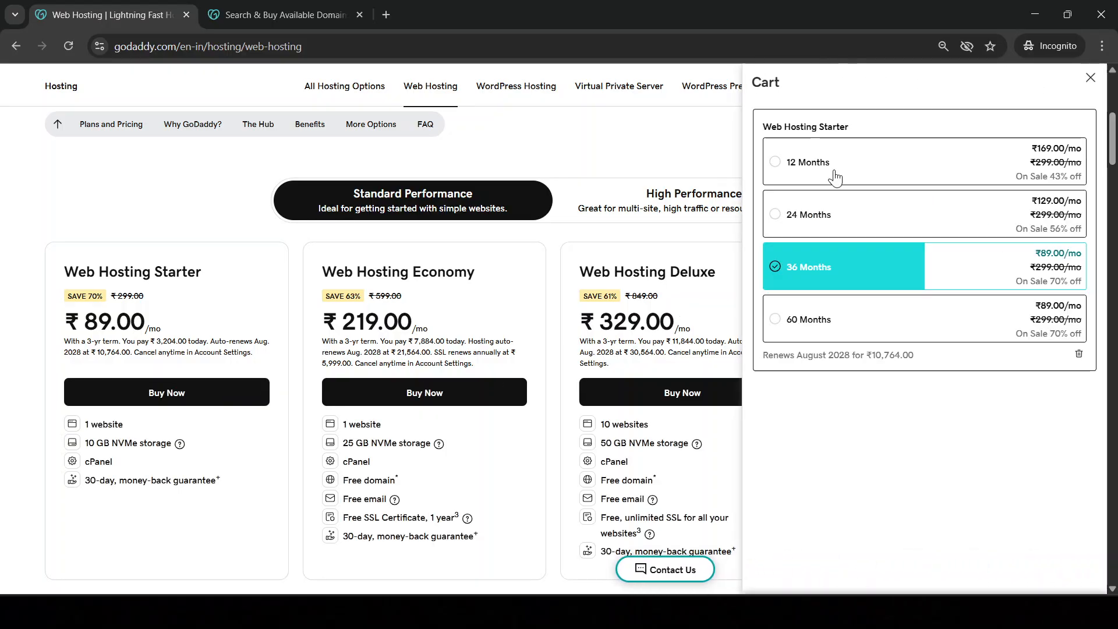
{"action": "left_click", "coordinate": [814, 166]}
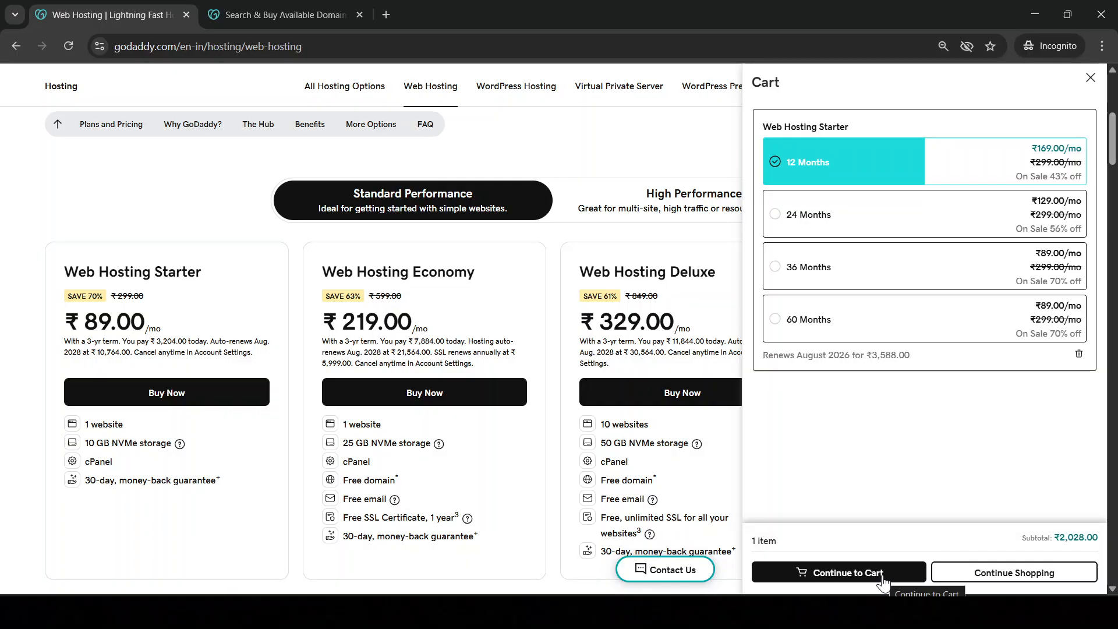
- Look through the starting prices of the domain extensions on the already open GoDaddy domains page
{"action": "left_click", "coordinate": [256, 13]}
{"action": "scroll", "coordinate": [425, 257], "scroll_direction": "down", "scroll_amount": 4}
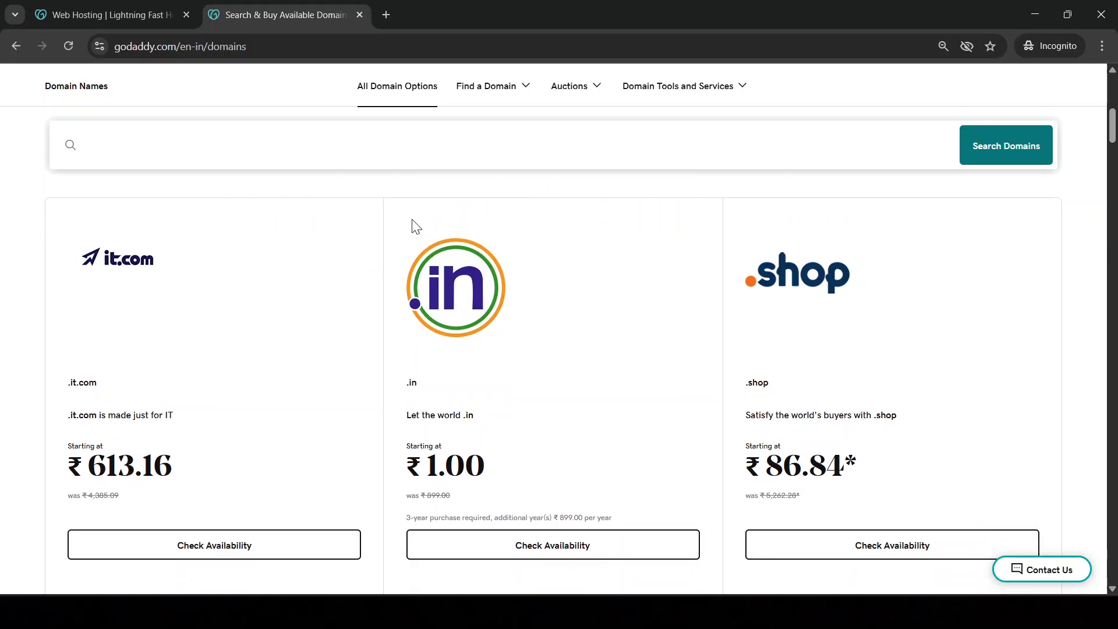
{"action": "scroll", "coordinate": [208, 309], "scroll_direction": "down", "scroll_amount": 5}
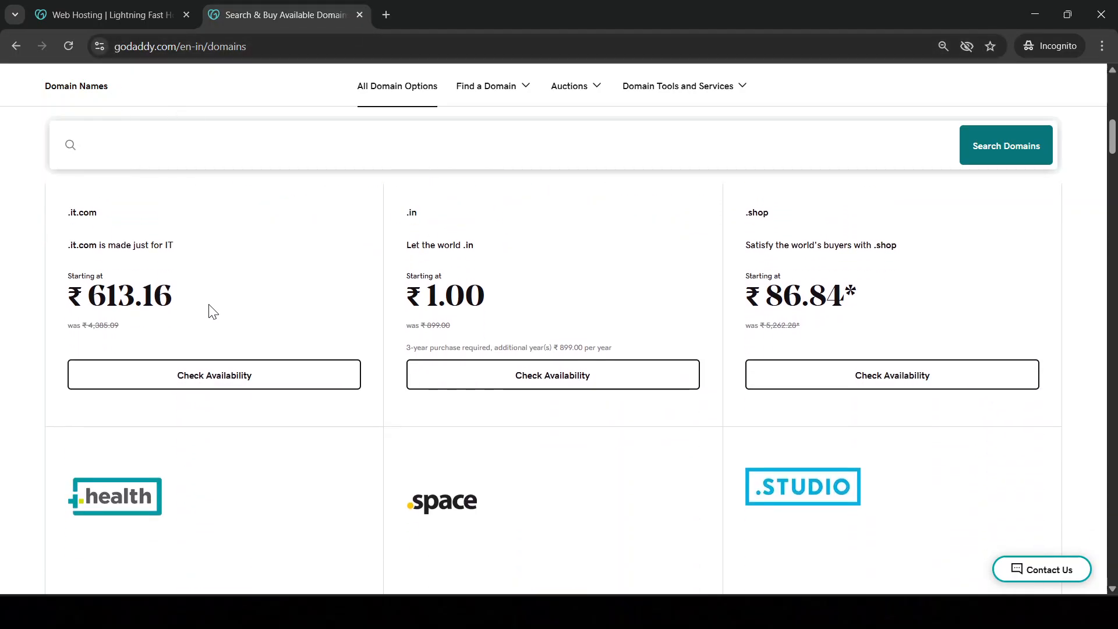
{"action": "scroll", "coordinate": [267, 358], "scroll_direction": "down", "scroll_amount": 5}
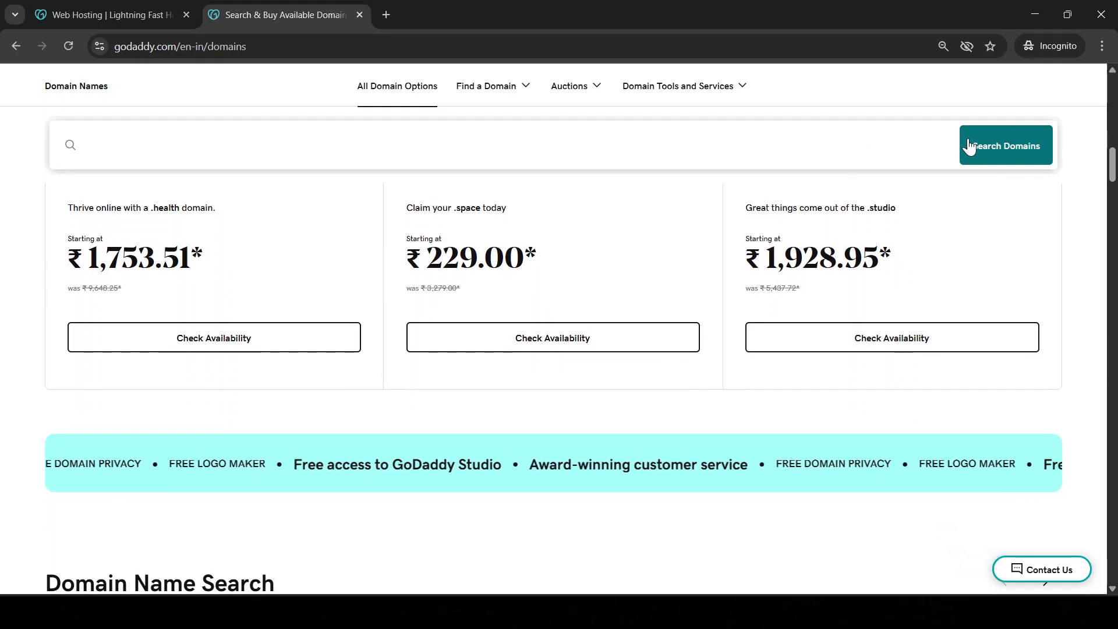
{"action": "scroll", "coordinate": [775, 271], "scroll_direction": "up", "scroll_amount": 5}
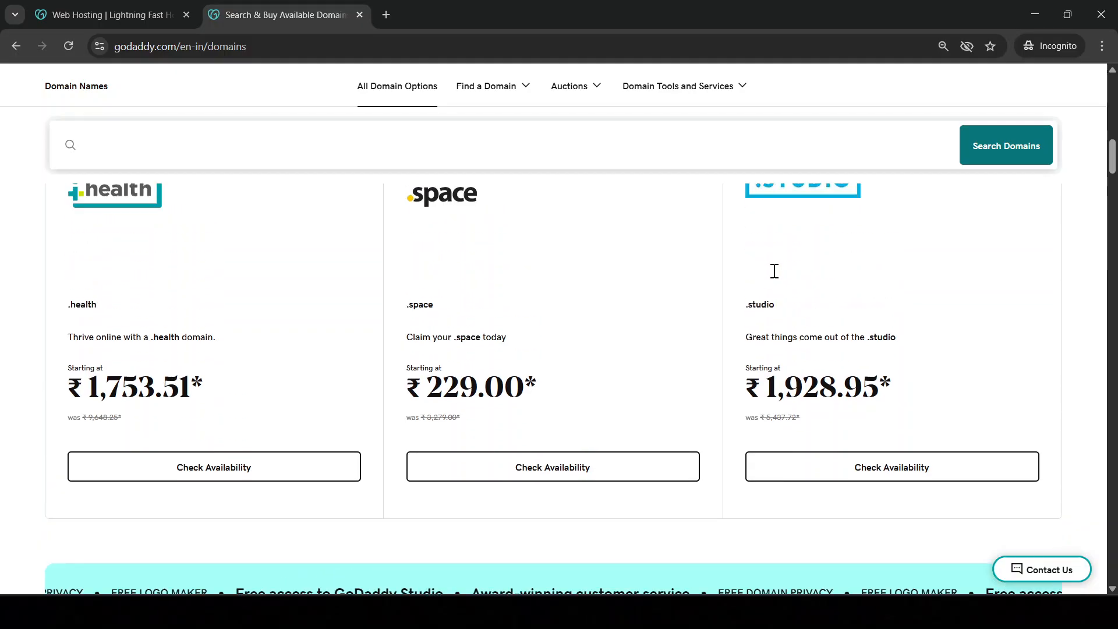
{"action": "scroll", "coordinate": [774, 274], "scroll_direction": "up", "scroll_amount": 6}
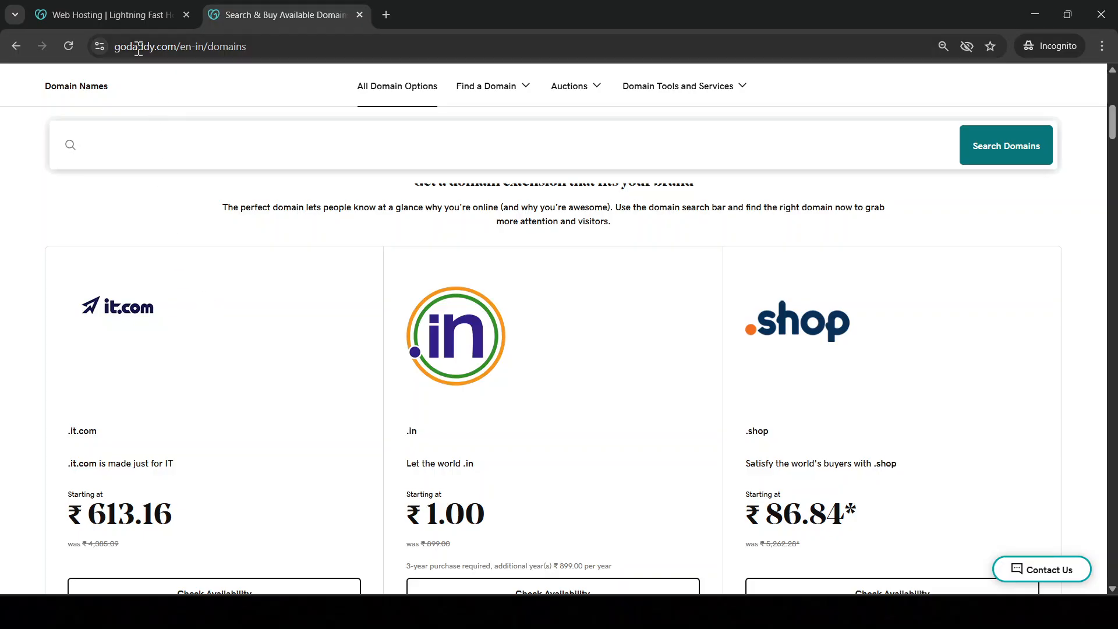
- Return to the web hosting page and proceed to the full shopping cart
{"action": "left_click", "coordinate": [127, 11]}
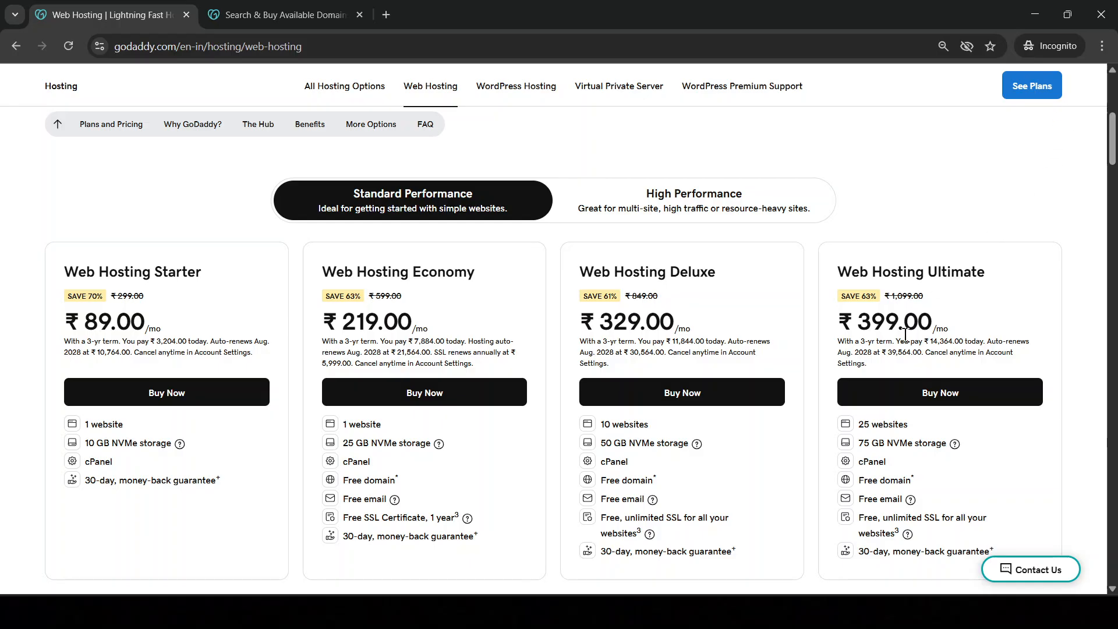
{"action": "scroll", "coordinate": [908, 338], "scroll_direction": "down", "scroll_amount": 3}
{"action": "scroll", "coordinate": [978, 469], "scroll_direction": "up", "scroll_amount": 6}
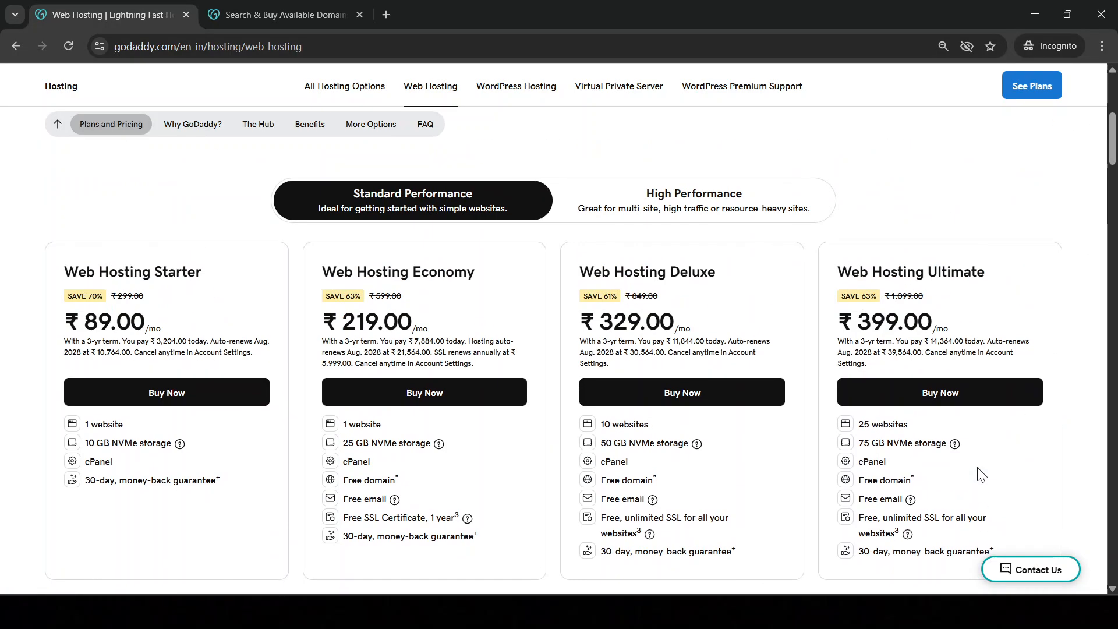
{"action": "scroll", "coordinate": [932, 457], "scroll_direction": "up", "scroll_amount": 2}
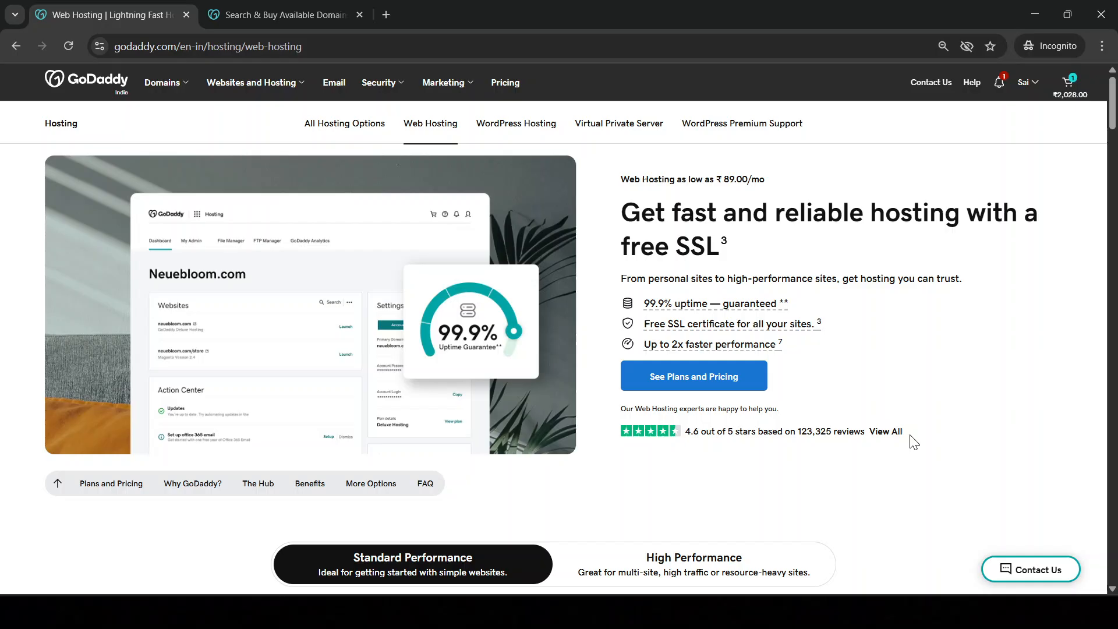
{"action": "left_click", "coordinate": [1085, 94]}
{"action": "left_click", "coordinate": [872, 575]}
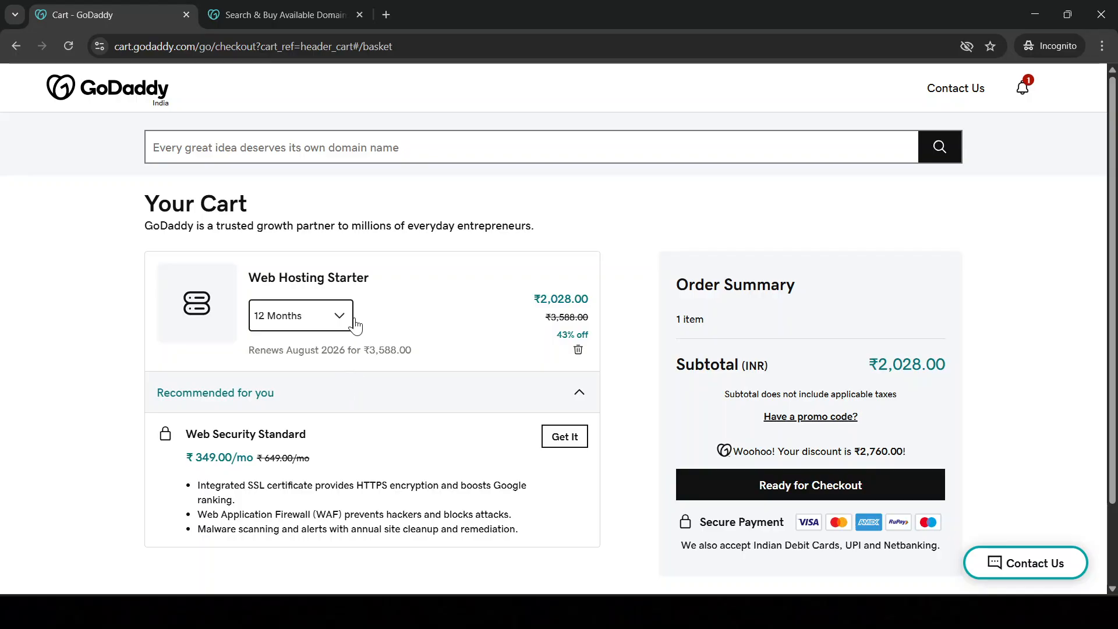
- Review the cart's hosting term options, the recommended Web Security Standard add-on and the order summary
{"action": "scroll", "coordinate": [797, 369], "scroll_direction": "down", "scroll_amount": 1}
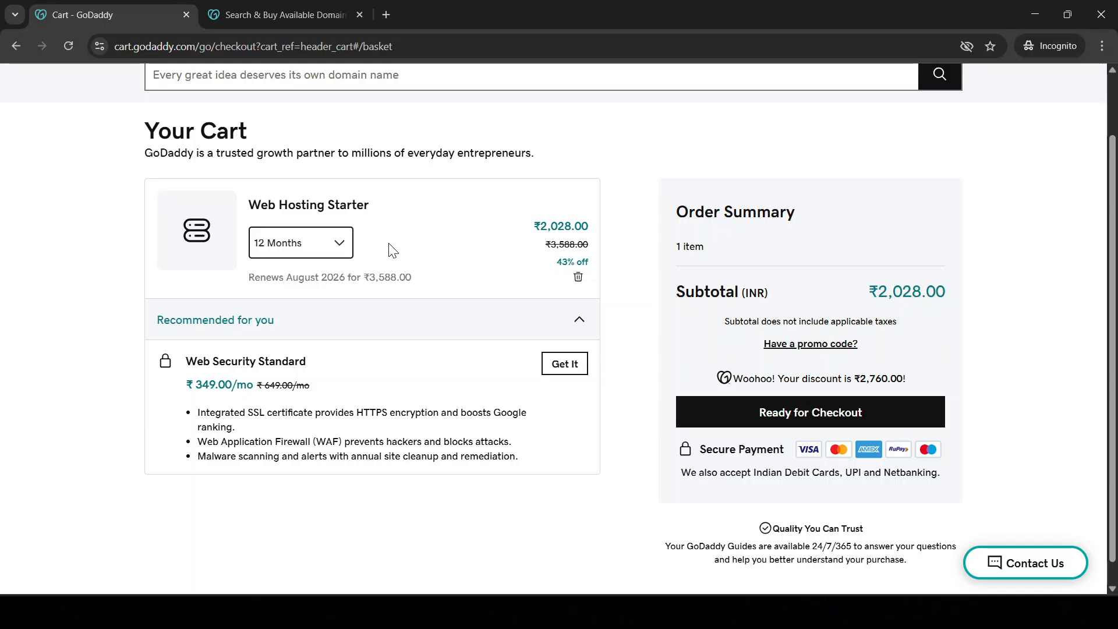
{"action": "left_click", "coordinate": [339, 248]}
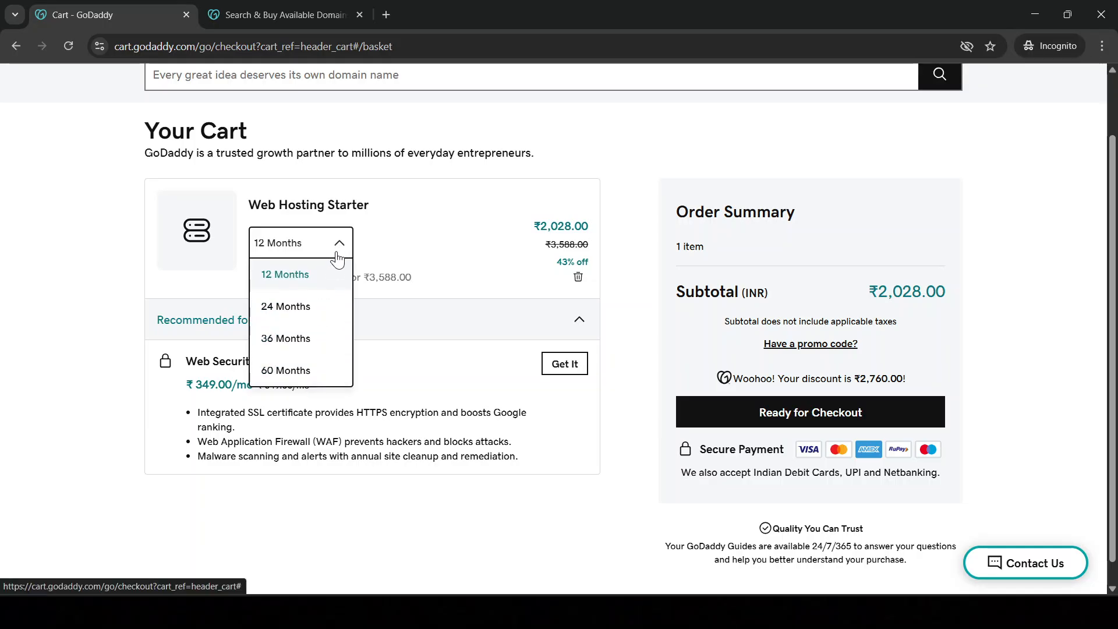
{"action": "left_click", "coordinate": [340, 251]}
{"action": "scroll", "coordinate": [624, 354], "scroll_direction": "down", "scroll_amount": 1}
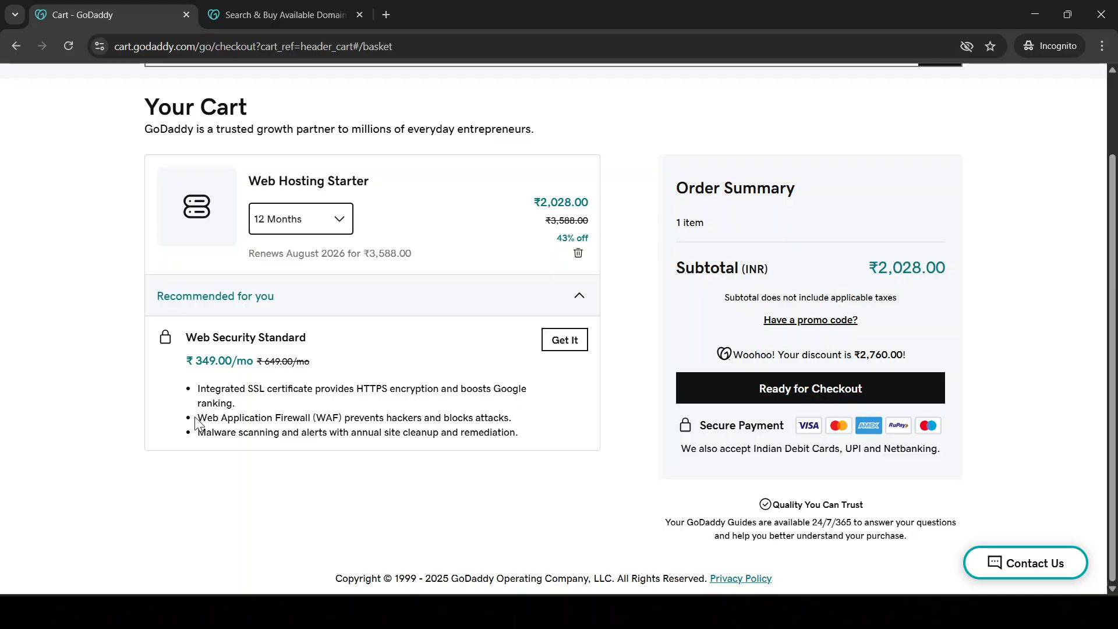
{"action": "left_click_drag", "start_coordinate": [199, 417], "coordinate": [525, 440]}
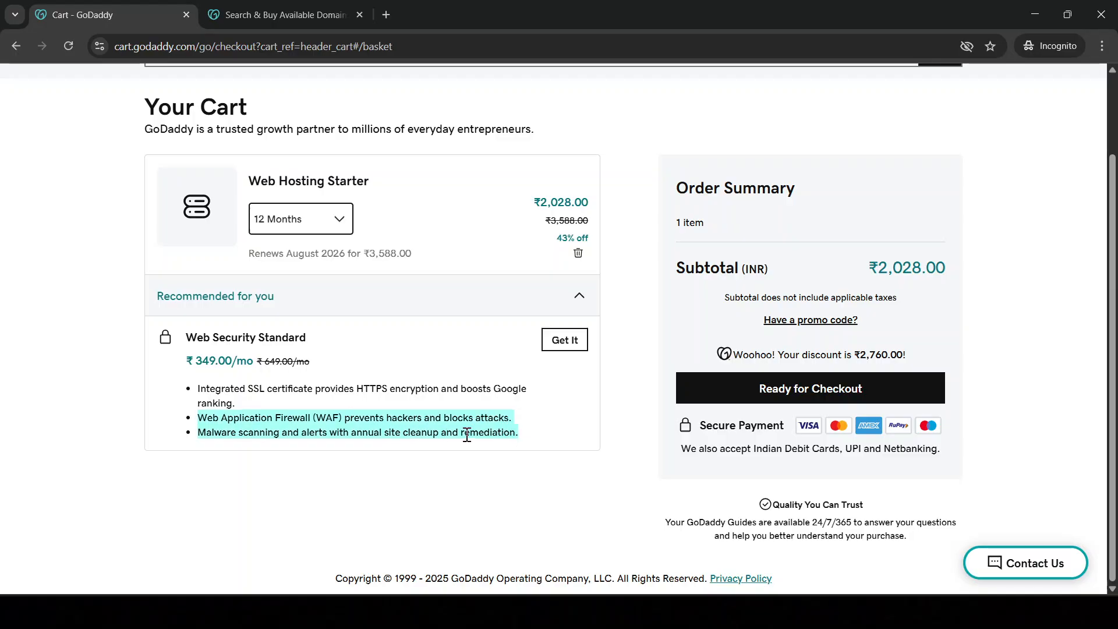
{"action": "left_click", "coordinate": [938, 318]}
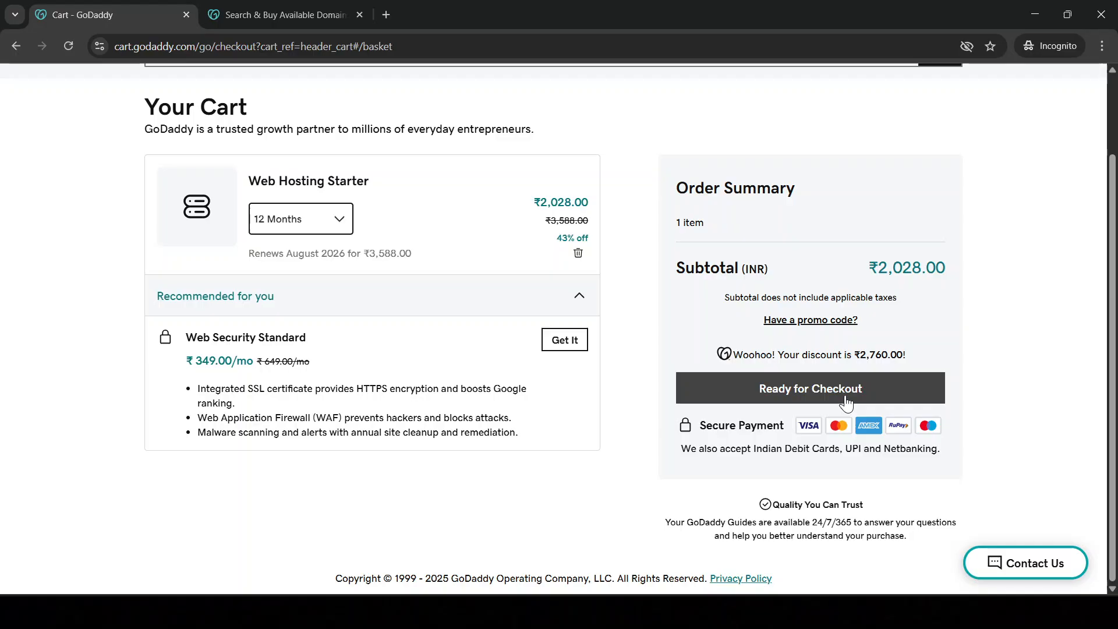
{"action": "scroll", "coordinate": [847, 402], "scroll_direction": "up", "scroll_amount": 2}
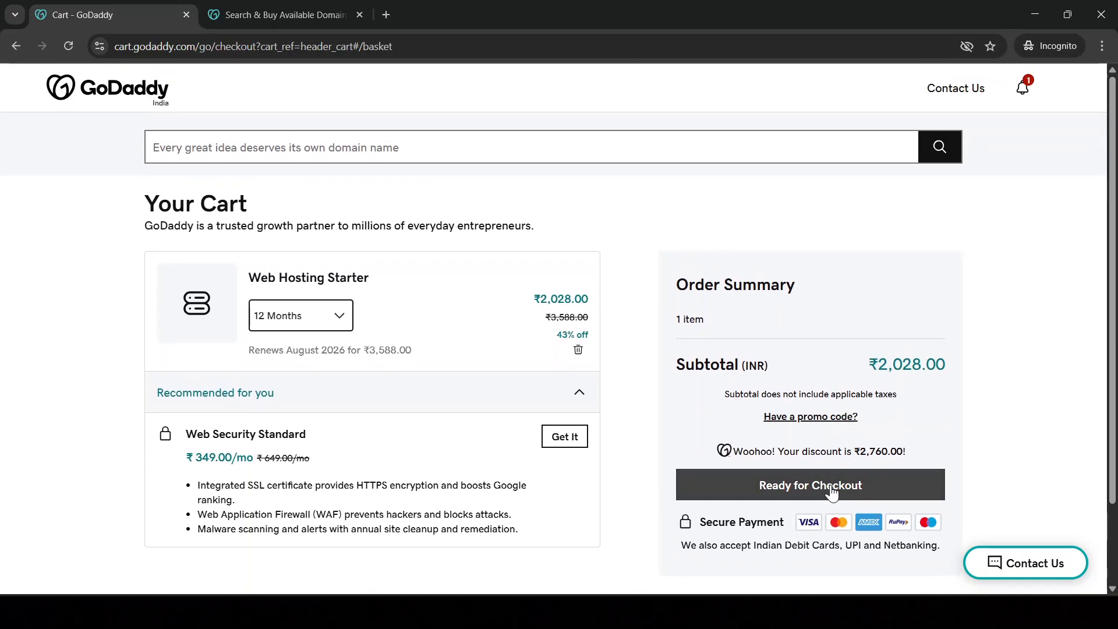